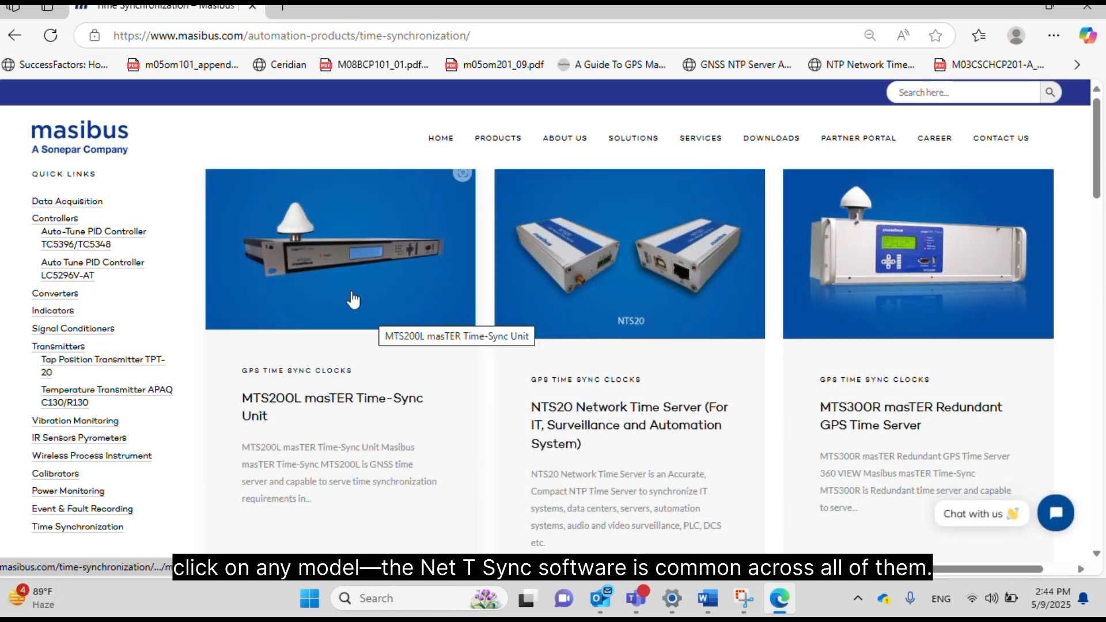
# Download the 313 MB Net-T-Sync-V-1.0.2.1 software archive from the MTS200L masTER Time-Sync Unit page.
pyautogui.click(320, 276)
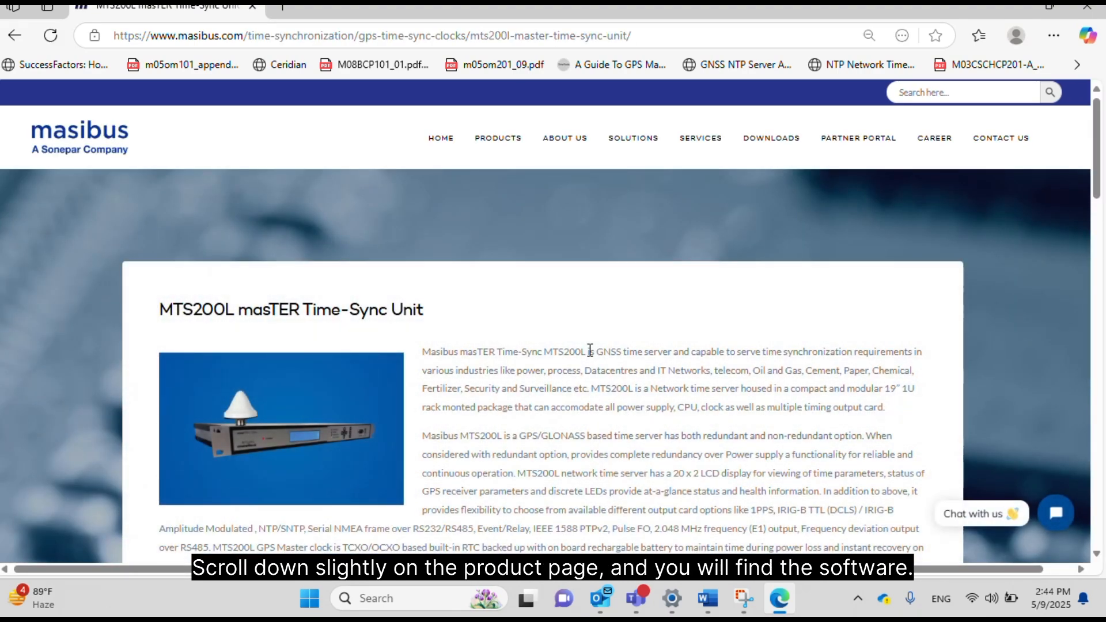
pyautogui.scroll(-15, 590, 350)
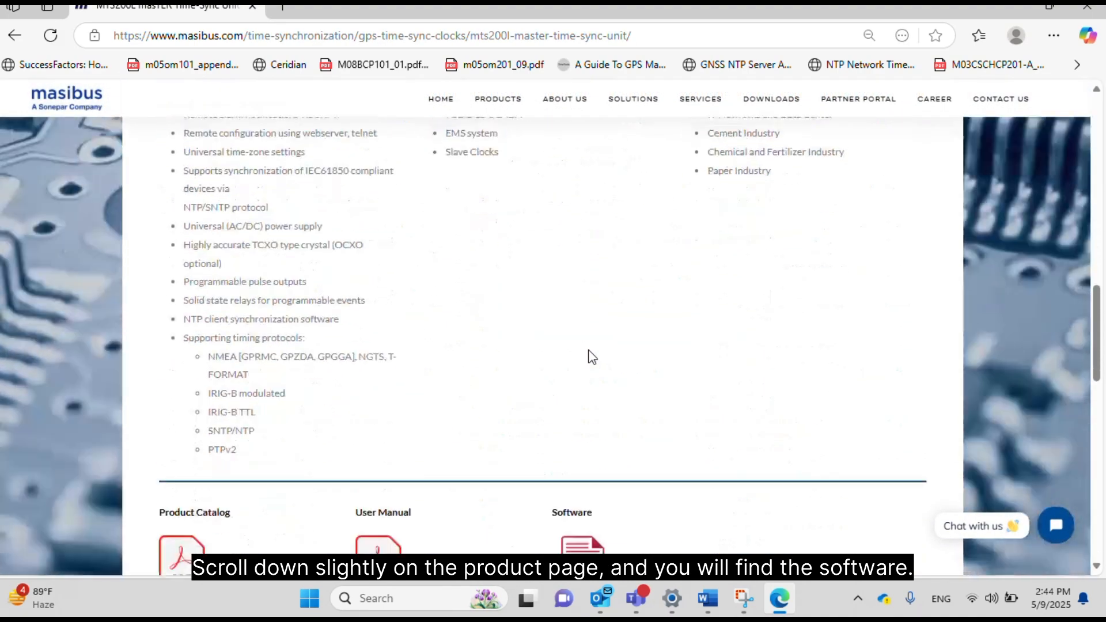
pyautogui.scroll(-4, 592, 357)
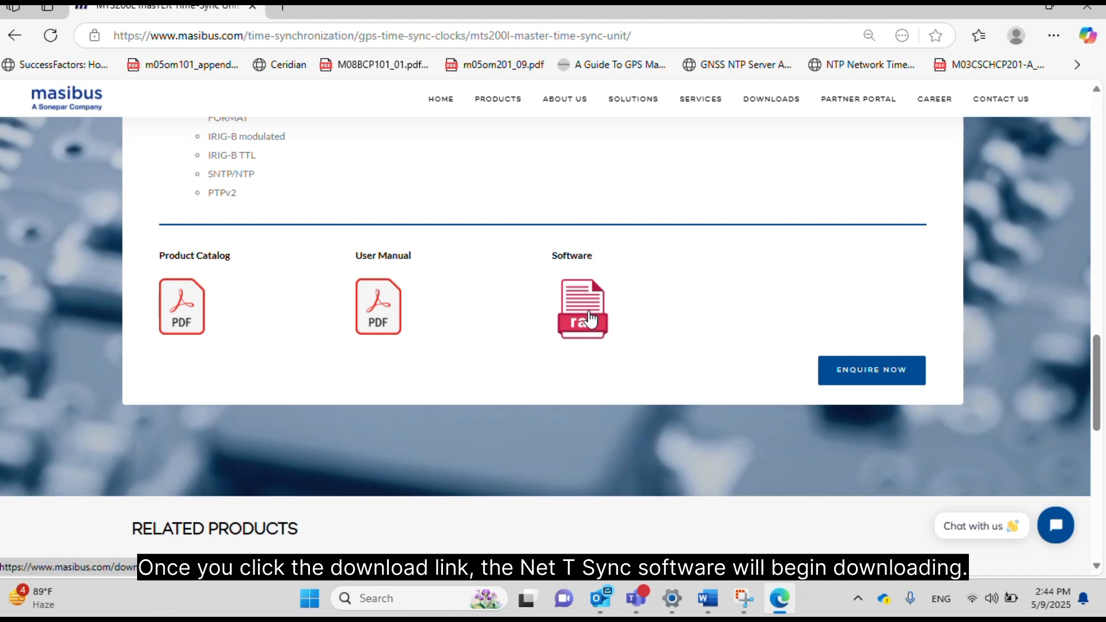
pyautogui.click(589, 316)
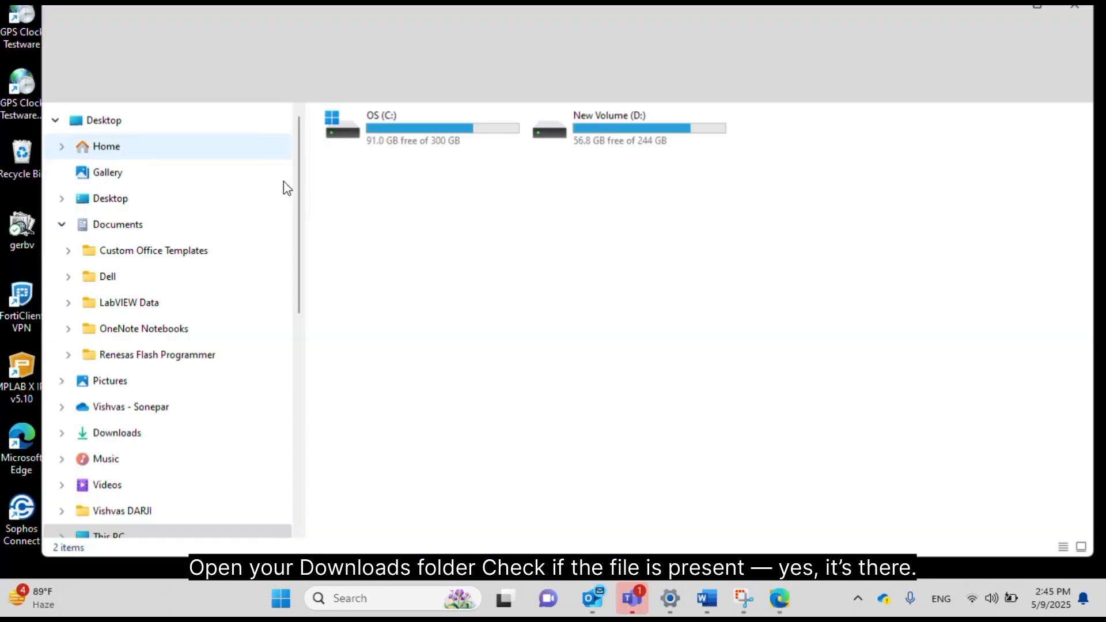
# Extract the Net-T-Sync-V-1.0.2.1 rar in Downloads into its own folder with Extract All.
pyautogui.click(128, 435)
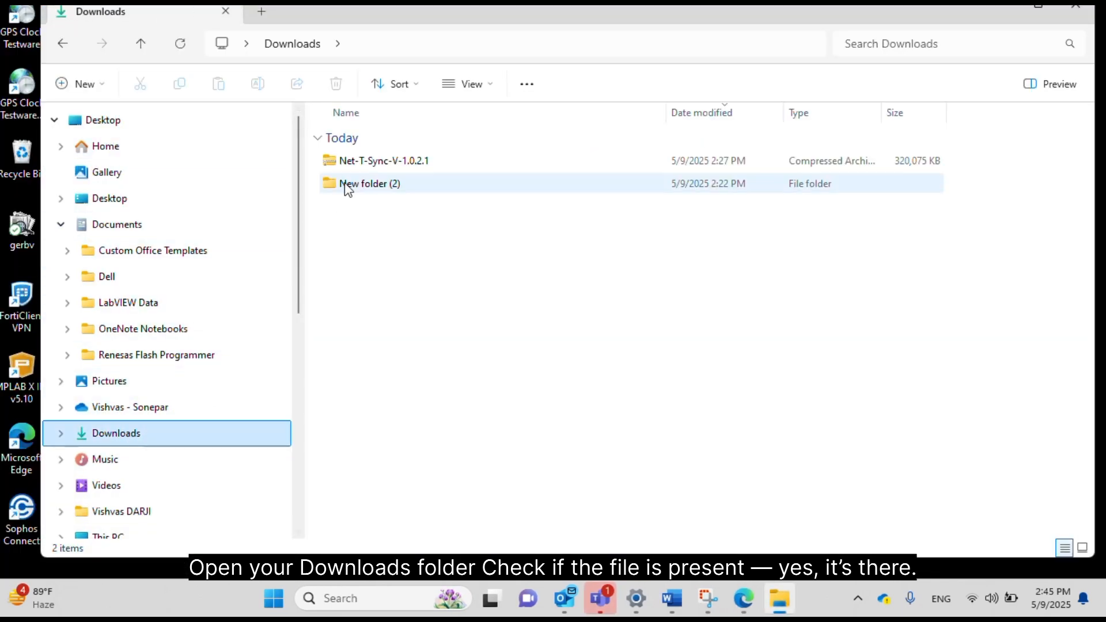
pyautogui.click(385, 163)
pyautogui.rightClick(386, 163)
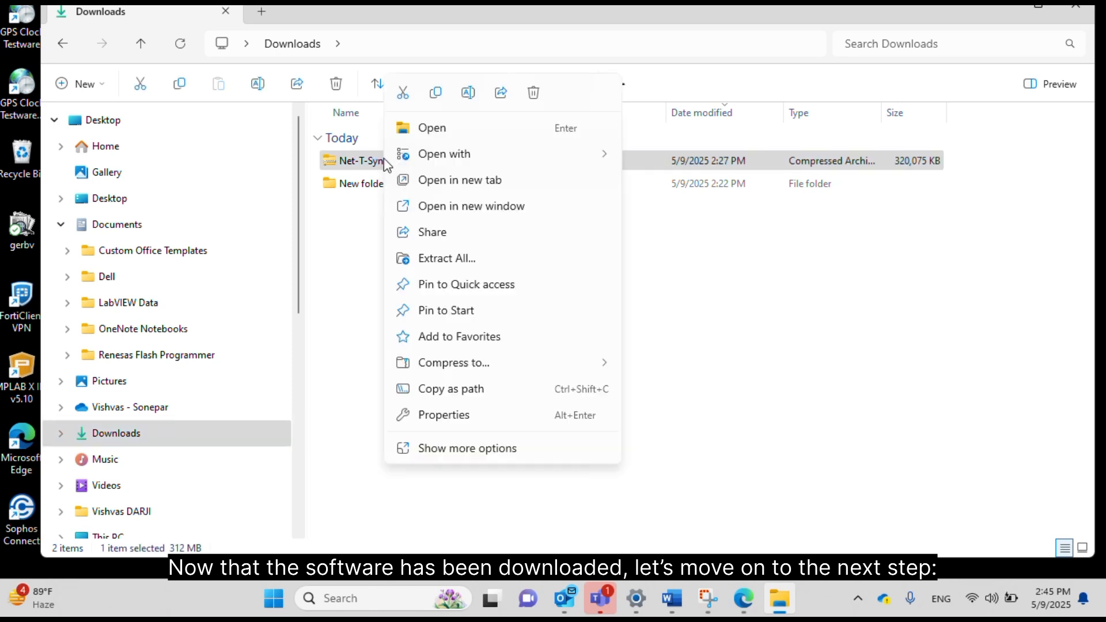
pyautogui.click(447, 259)
pyautogui.click(714, 454)
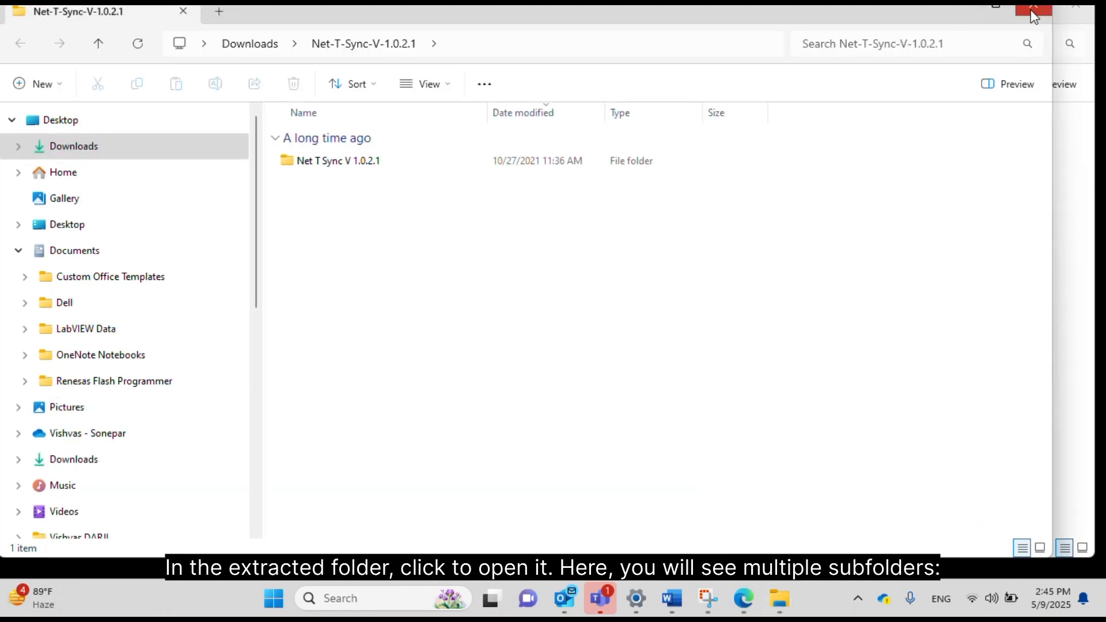
# Browse into the extracted Net-T-Sync-V-1.0.2.1 > Net T Sync V 1.0.2.1 folder.
pyautogui.click(1034, 15)
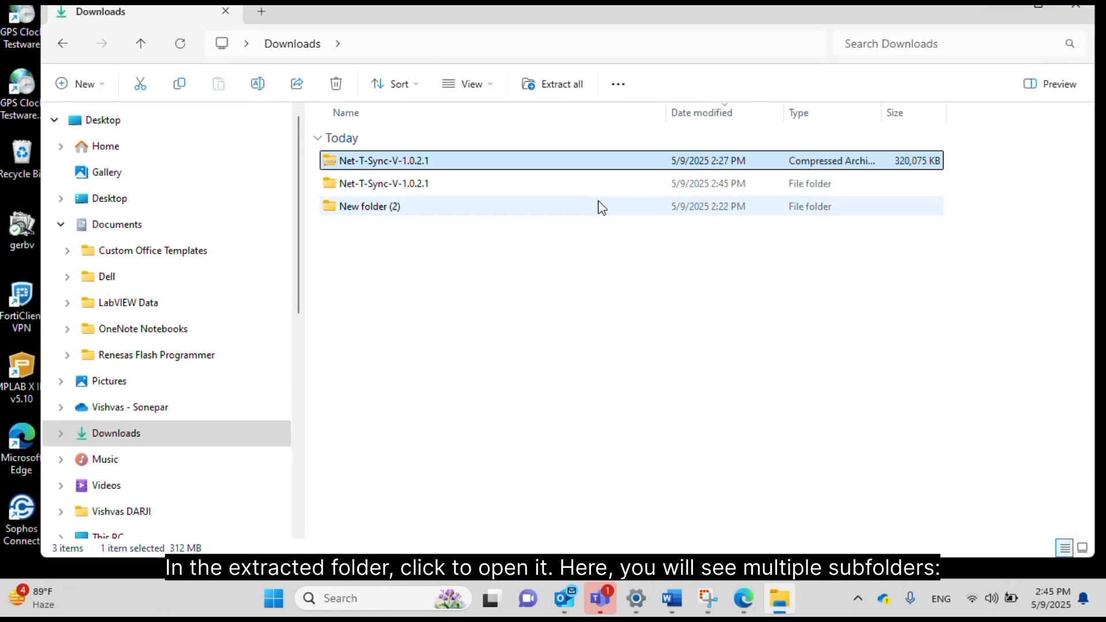
pyautogui.doubleClick(399, 188)
pyautogui.doubleClick(390, 166)
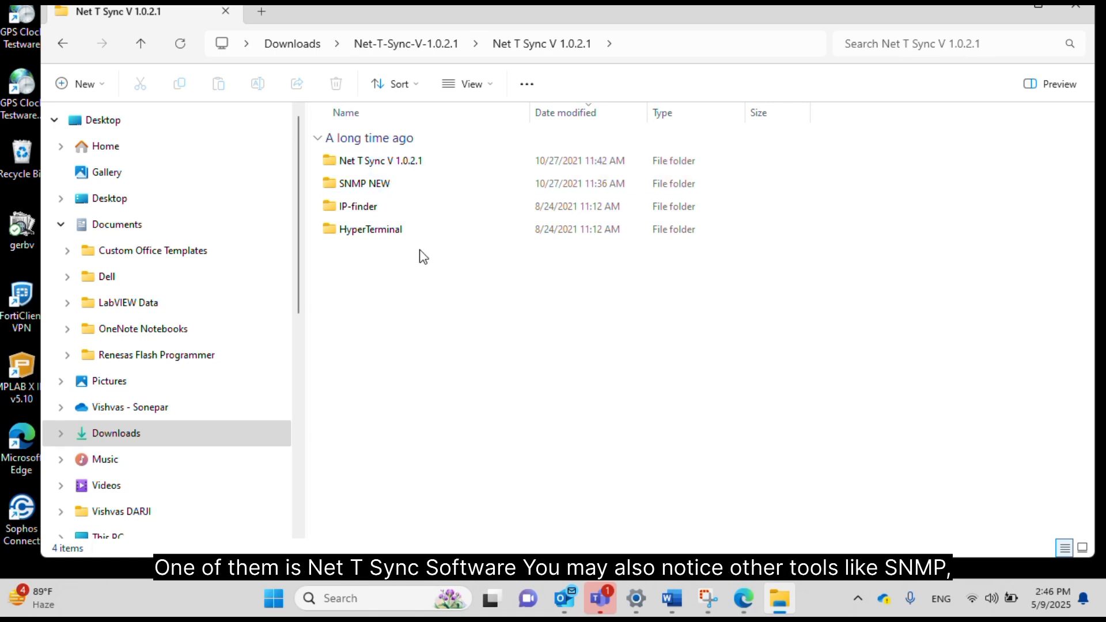
pyautogui.click(393, 161)
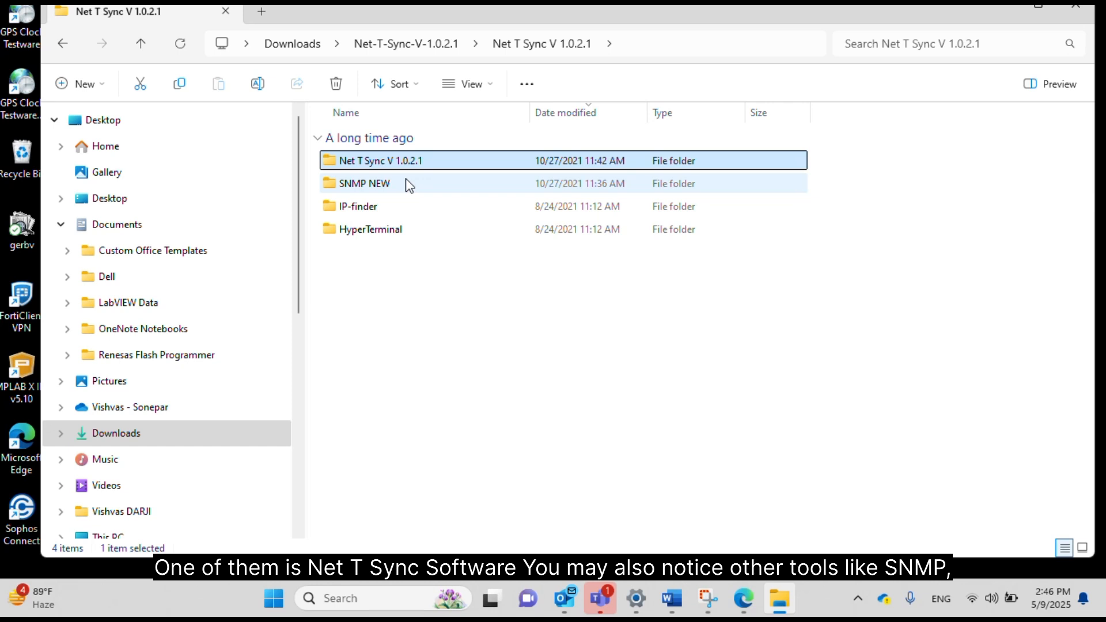
pyautogui.click(368, 212)
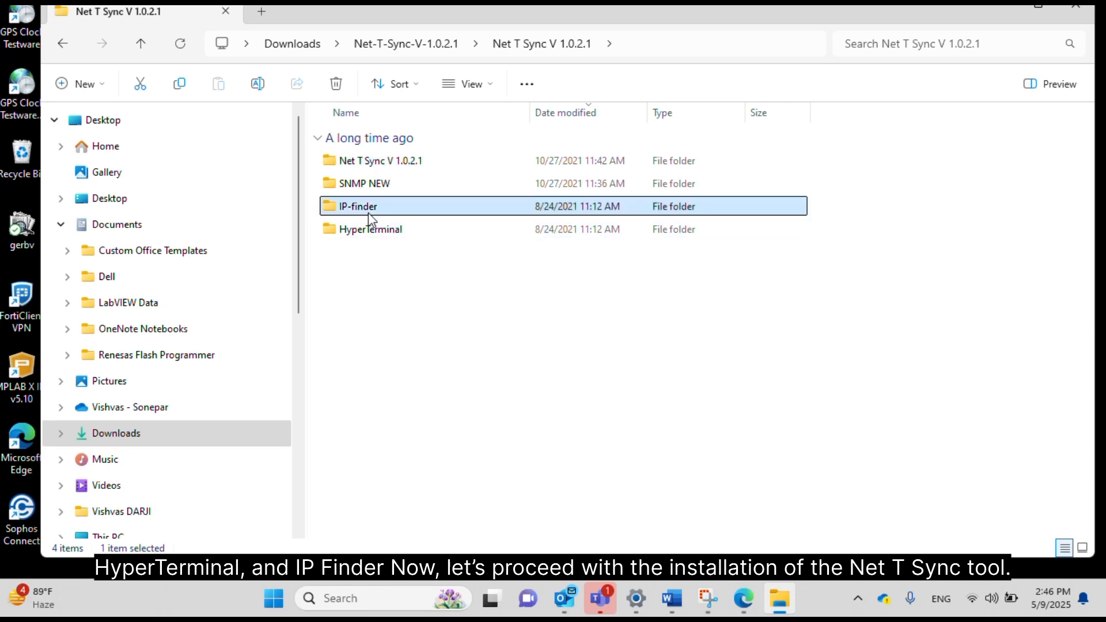
pyautogui.doubleClick(382, 162)
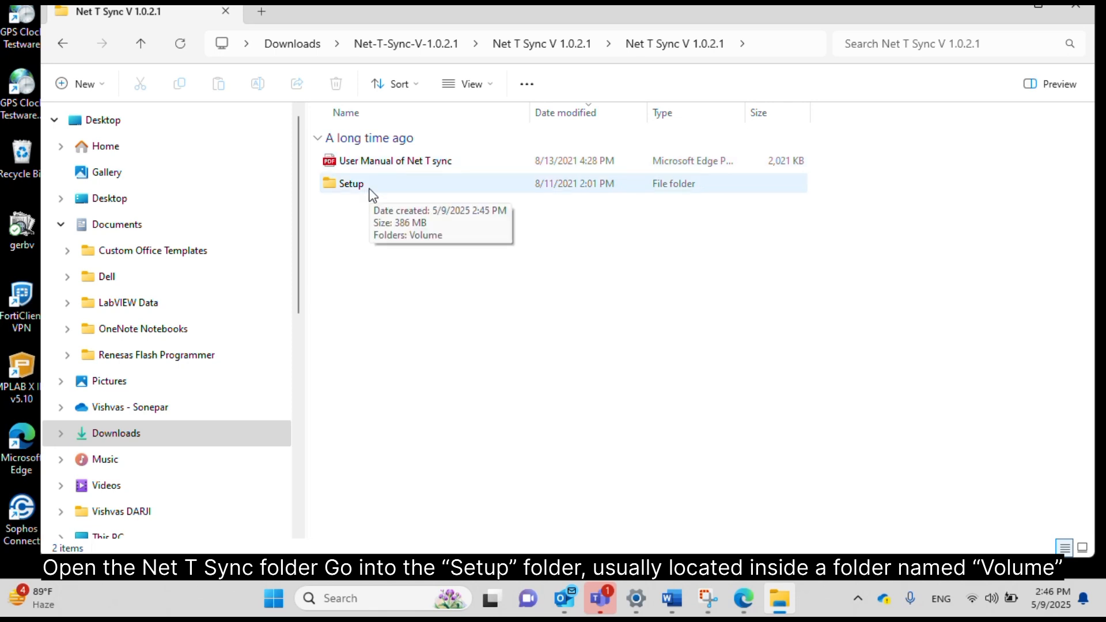
# Go into Setup\Volume and launch setup.exe.
pyautogui.doubleClick(370, 189)
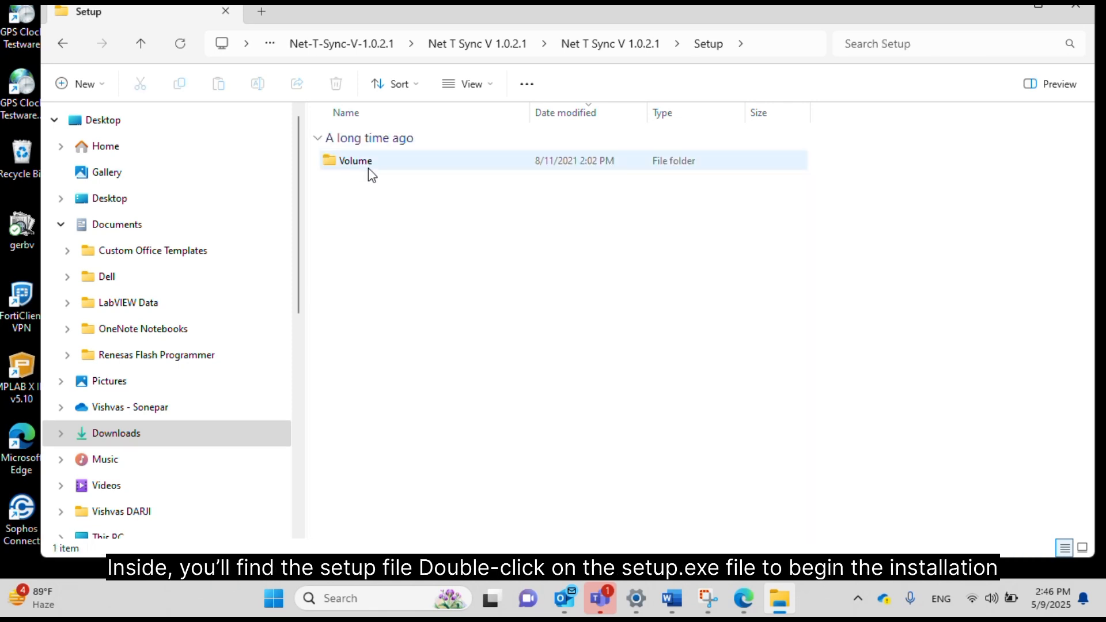
pyautogui.click(369, 166)
pyautogui.doubleClick(368, 165)
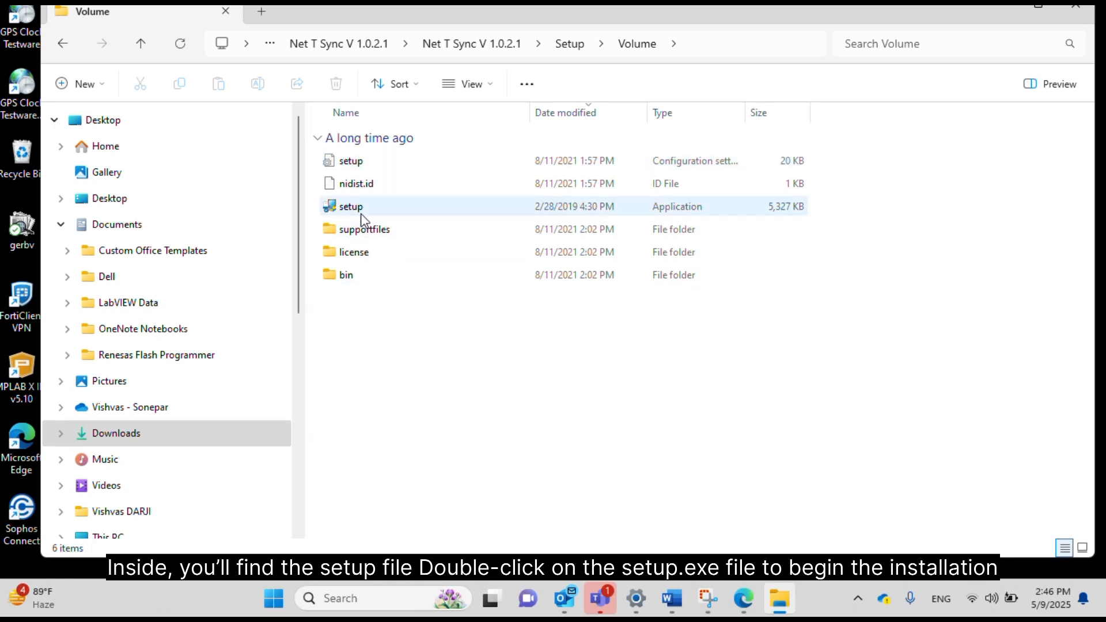
pyautogui.rightClick(344, 206)
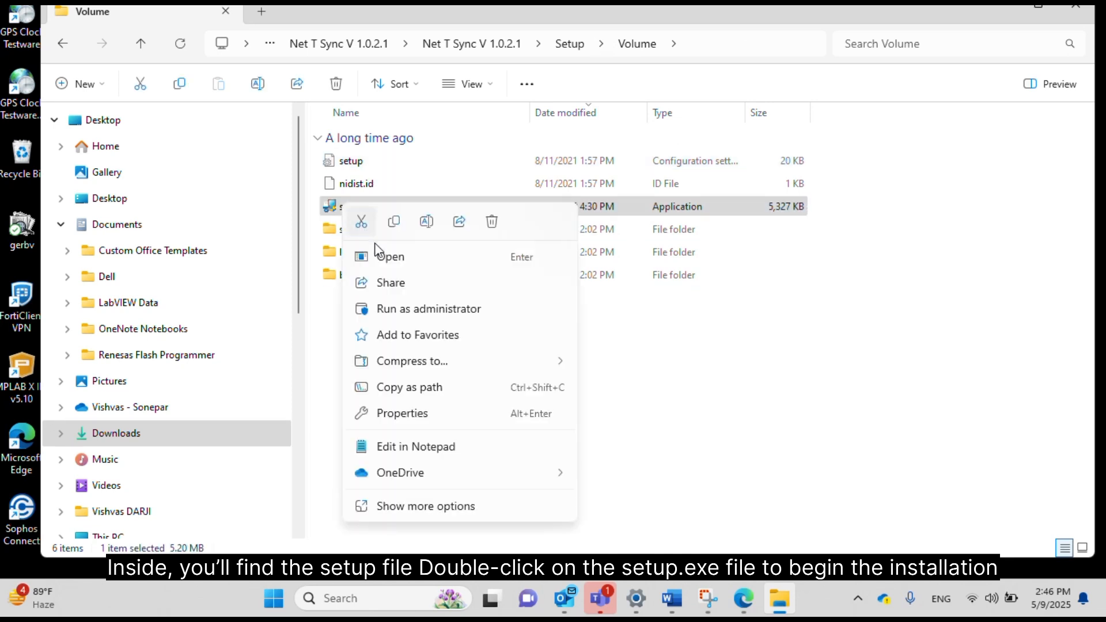
pyautogui.click(386, 257)
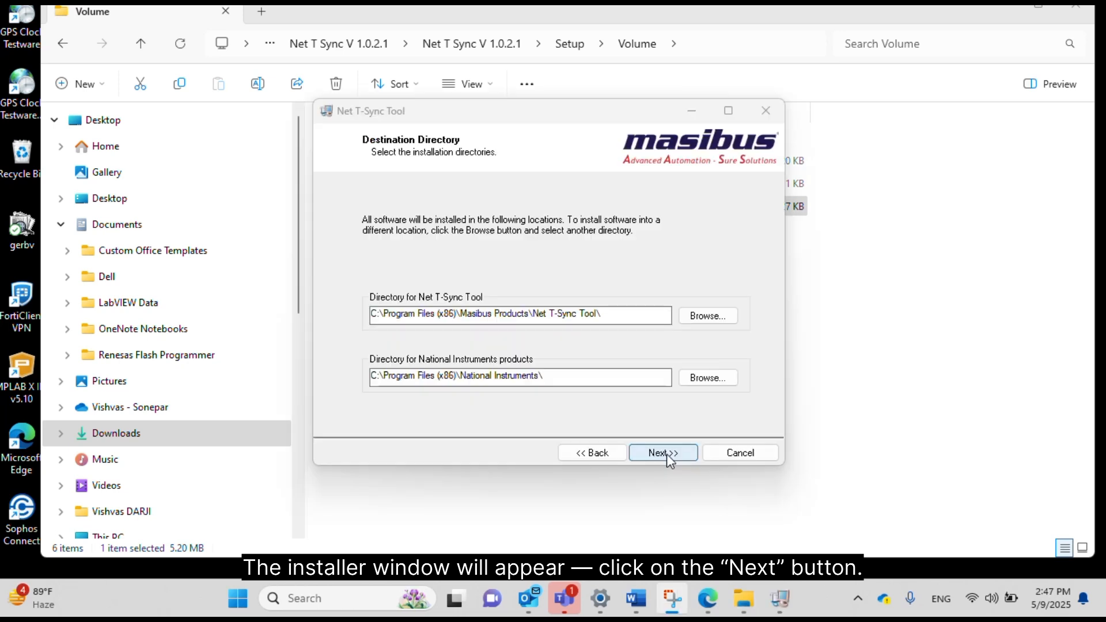
# Keep the default directories, accept the License Agreement, and install Net T-Sync Tool.
pyautogui.click(666, 453)
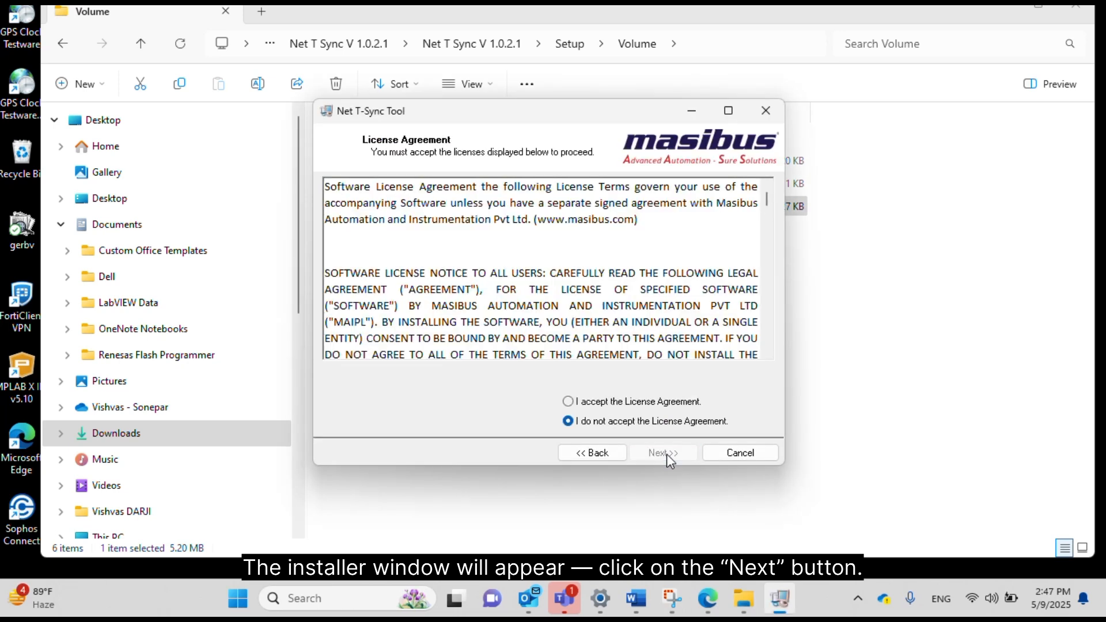
pyautogui.click(573, 401)
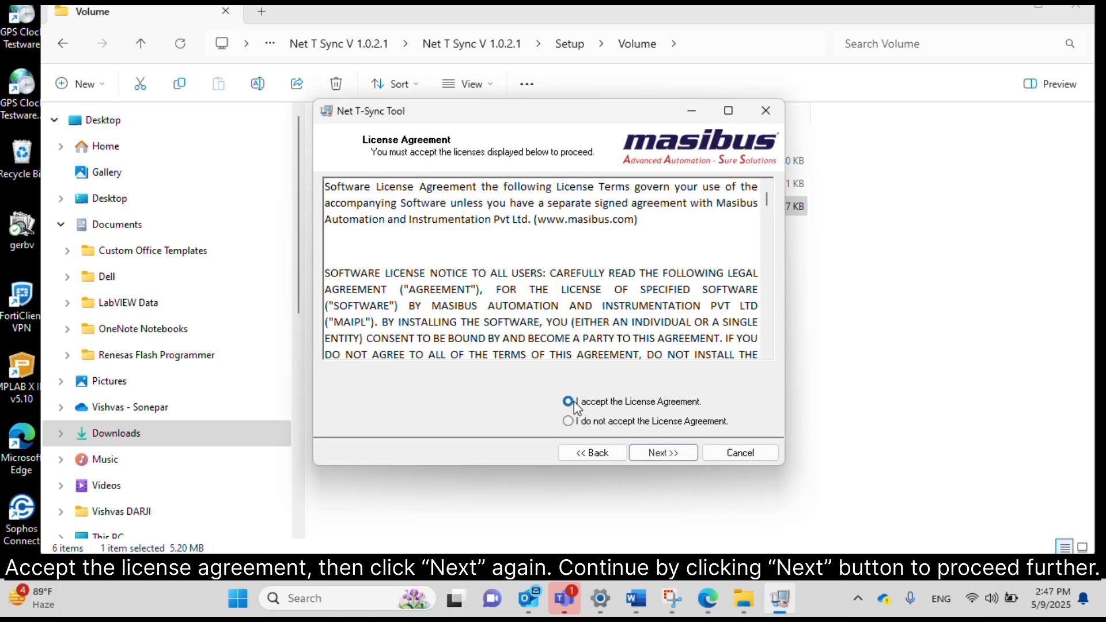
pyautogui.click(666, 454)
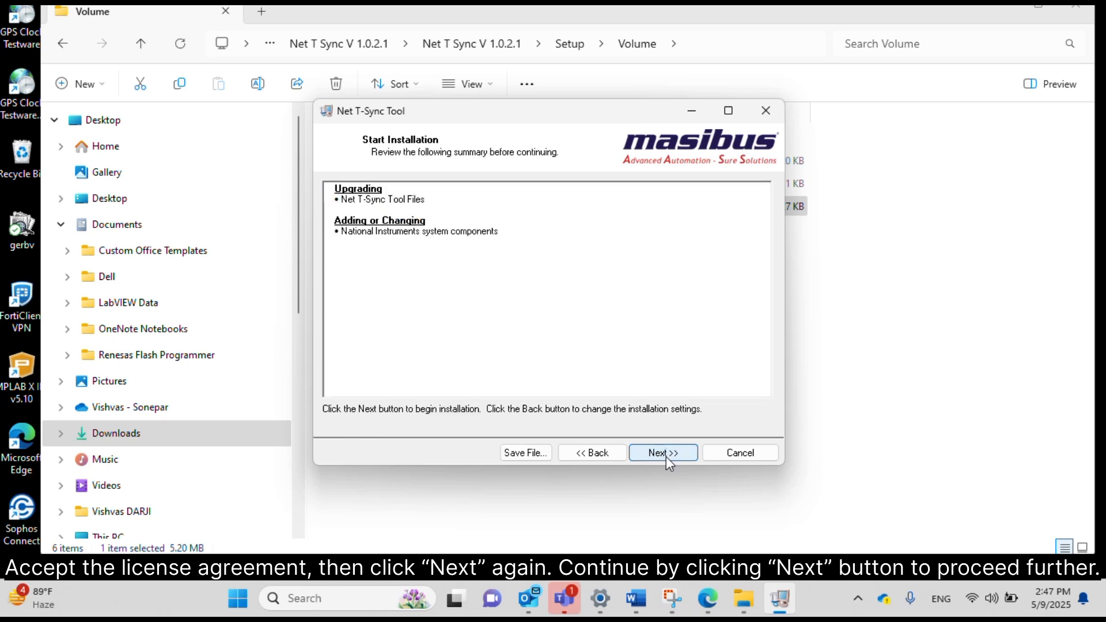
pyautogui.click(668, 454)
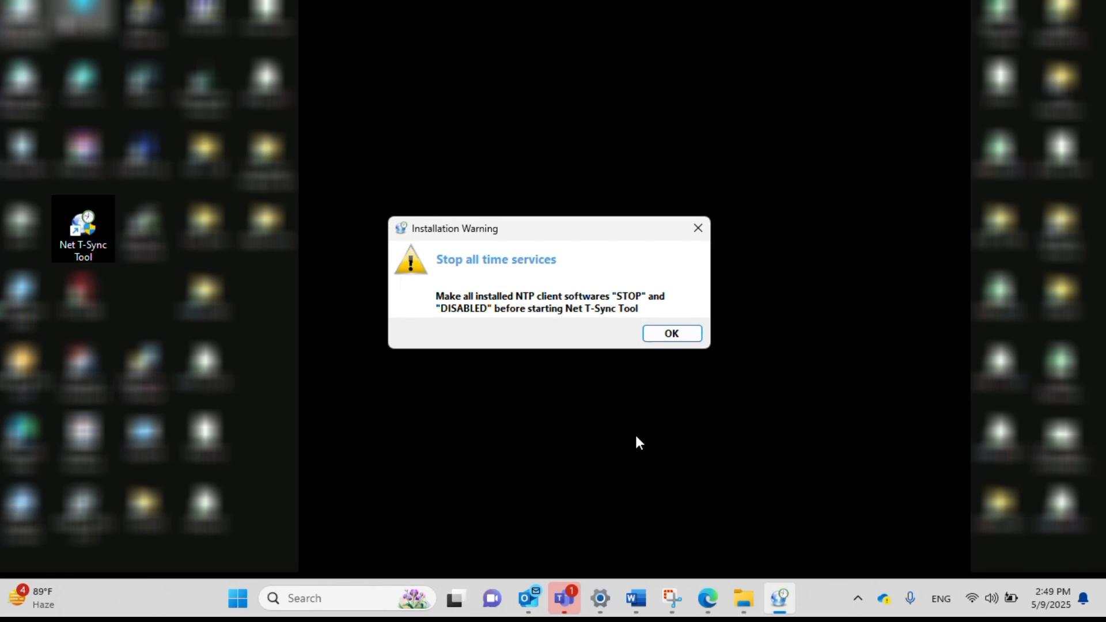
# Acknowledge the Installation Warning about disabling other NTP client software with OK.
pyautogui.click(671, 334)
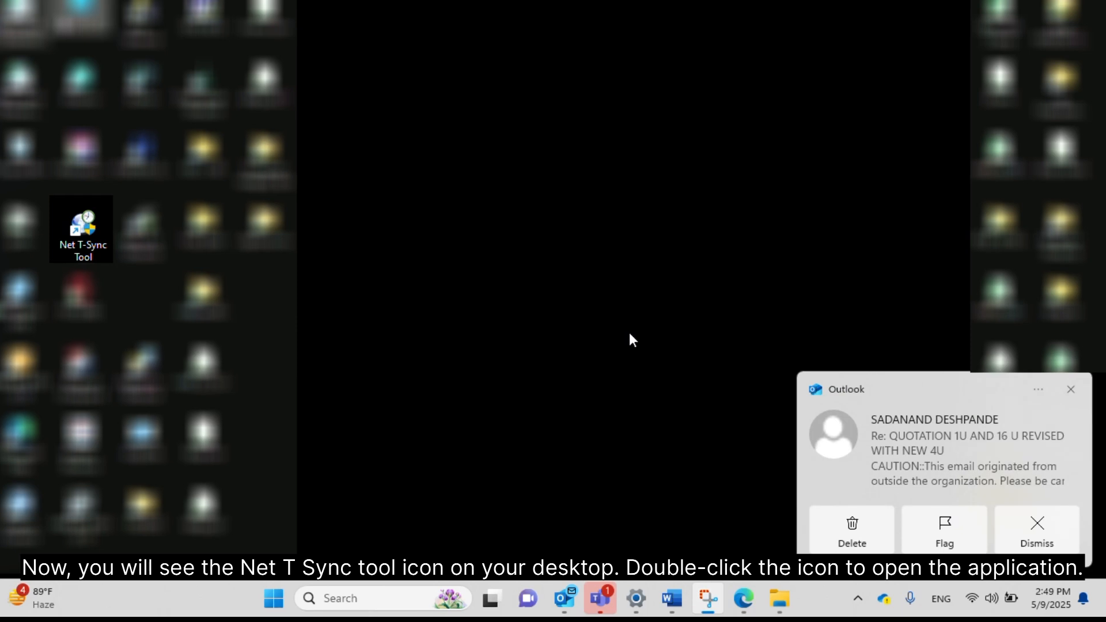
# Launch Net T-Sync Tool from its desktop shortcut.
pyautogui.doubleClick(77, 230)
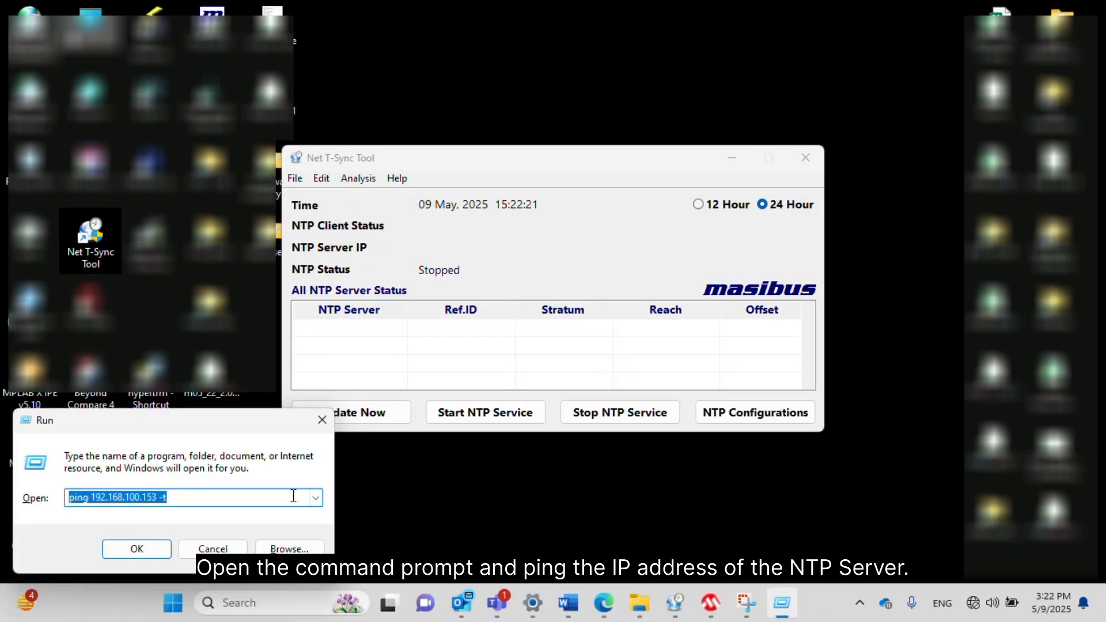
# Ping 192.168.100.153 continuously, confirm it replies, then close the ping window.
pyautogui.click(123, 550)
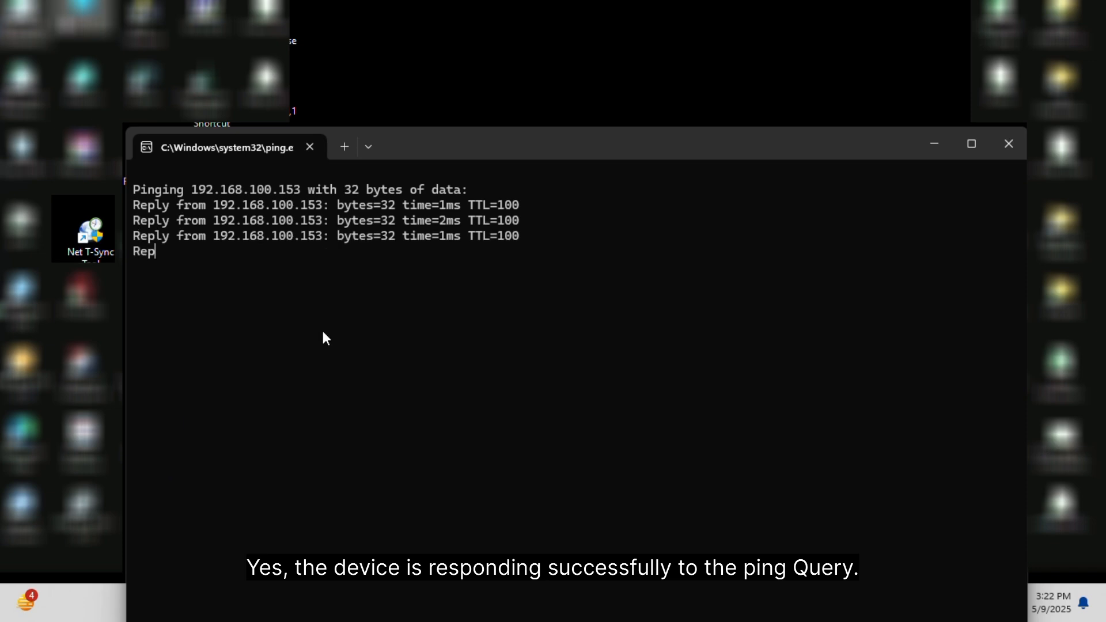
pyautogui.click(1008, 144)
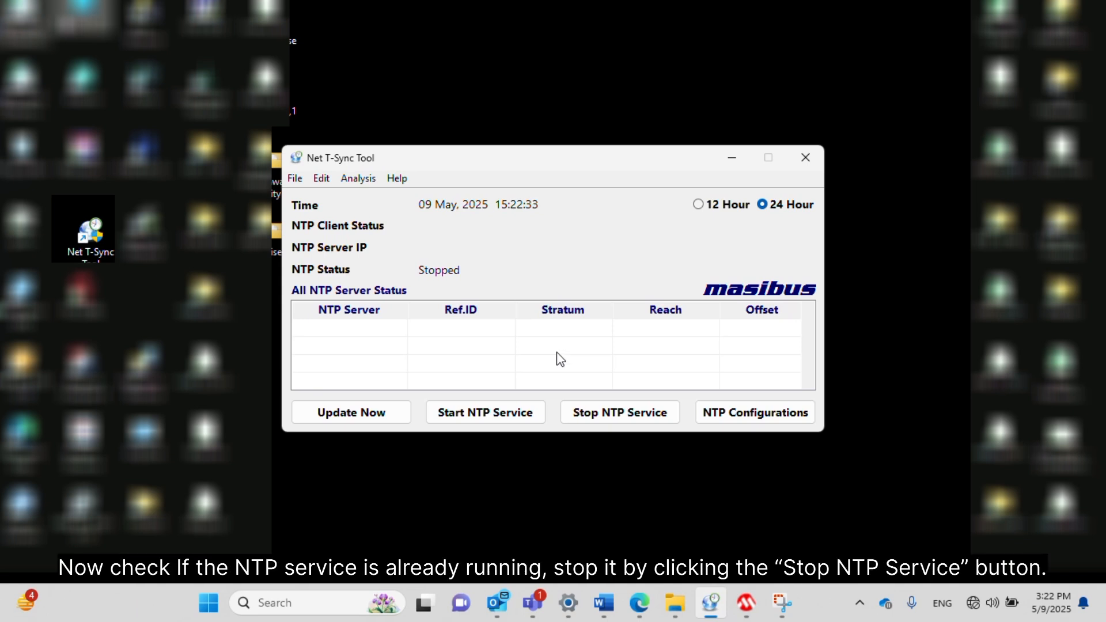
# Stop the NTP service, entering the admin password when asked.
pyautogui.click(601, 420)
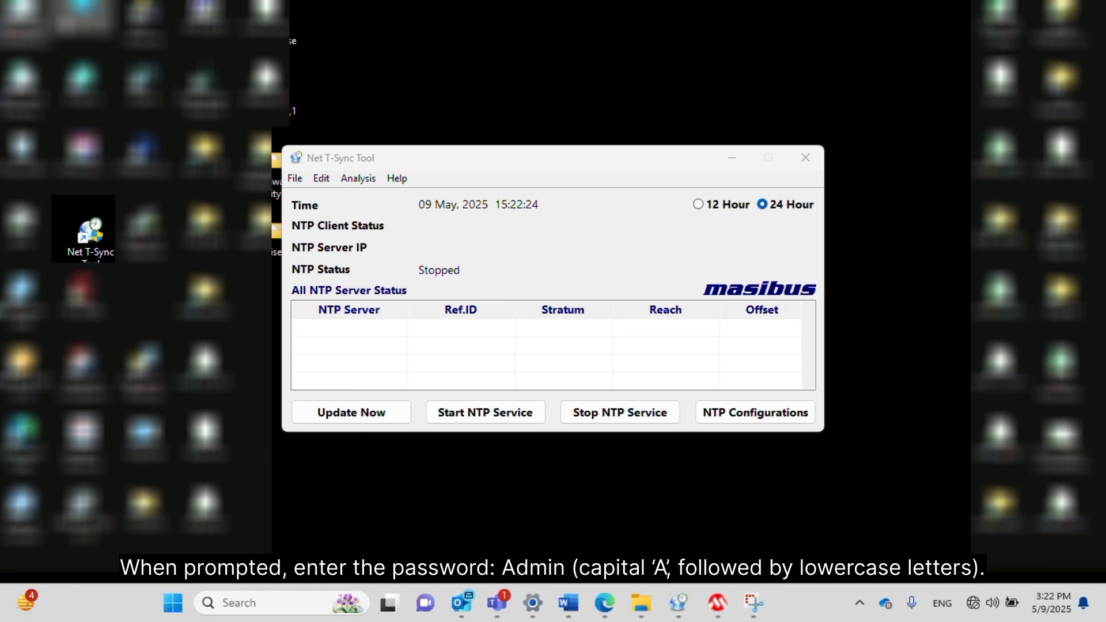
pyautogui.click(605, 417)
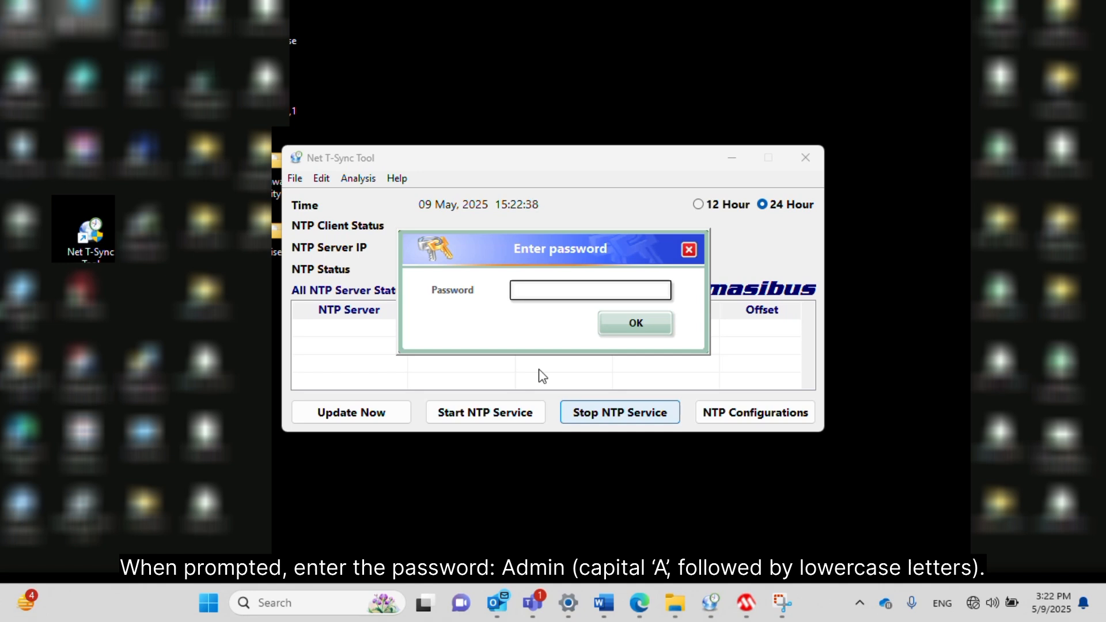
pyautogui.write('Admin')
pyautogui.press('Return')
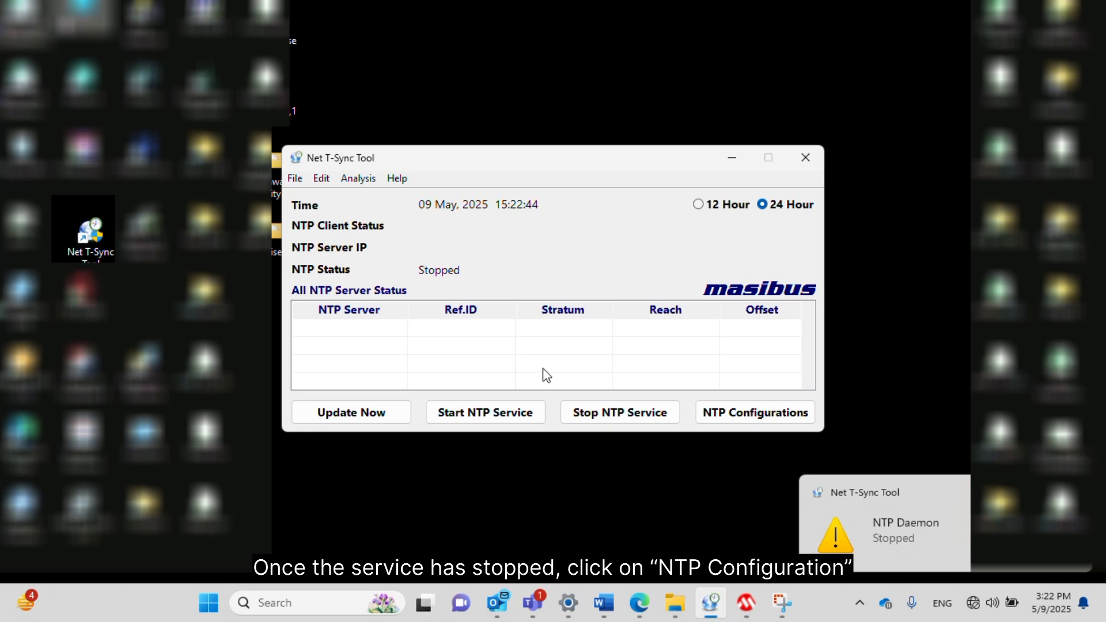
# Open NTP Configurations, entering the password to unlock it.
pyautogui.click(740, 413)
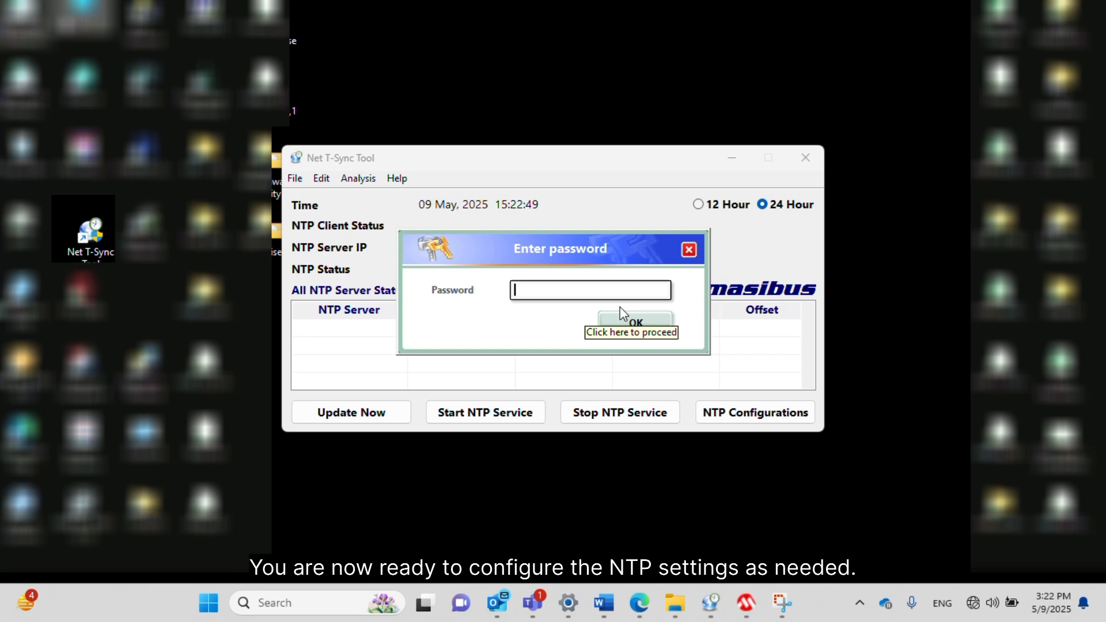
pyautogui.write('****')
pyautogui.click(623, 317)
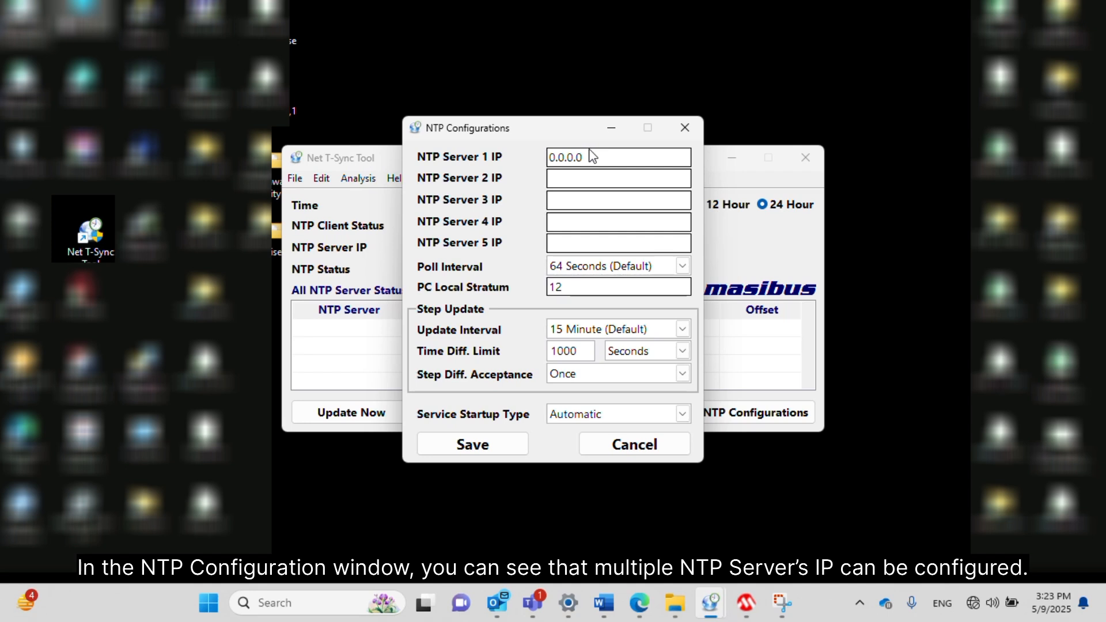
# Replace the NTP Server 1 IP 0.0.0.0 with 192.168.100.153.
pyautogui.moveTo(588, 149); pyautogui.dragTo(530, 160)
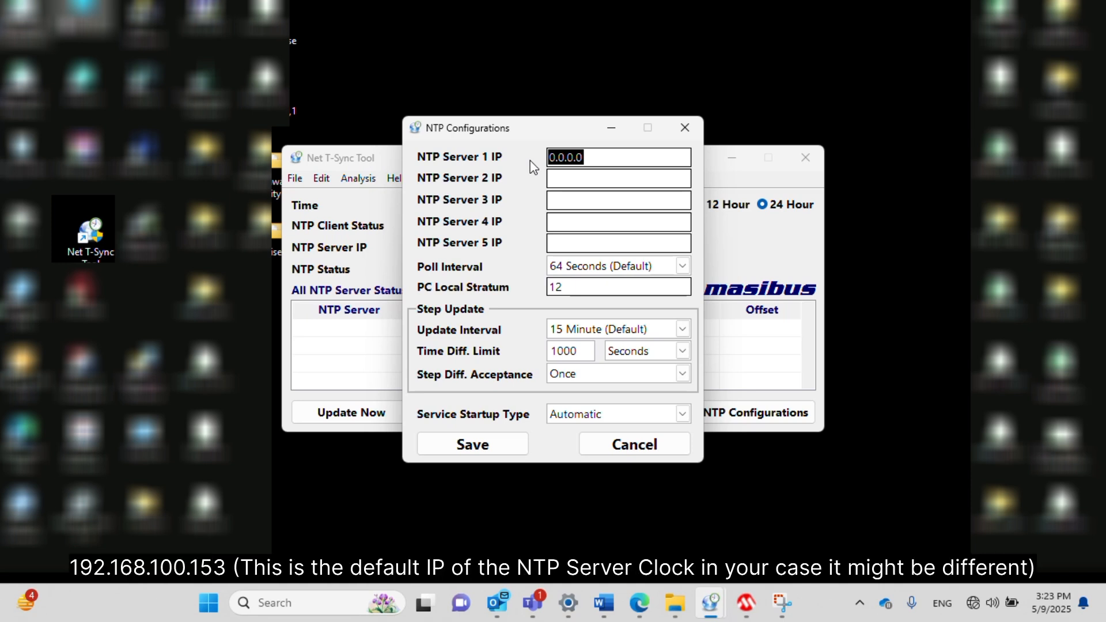
pyautogui.write('192.168.100.153')
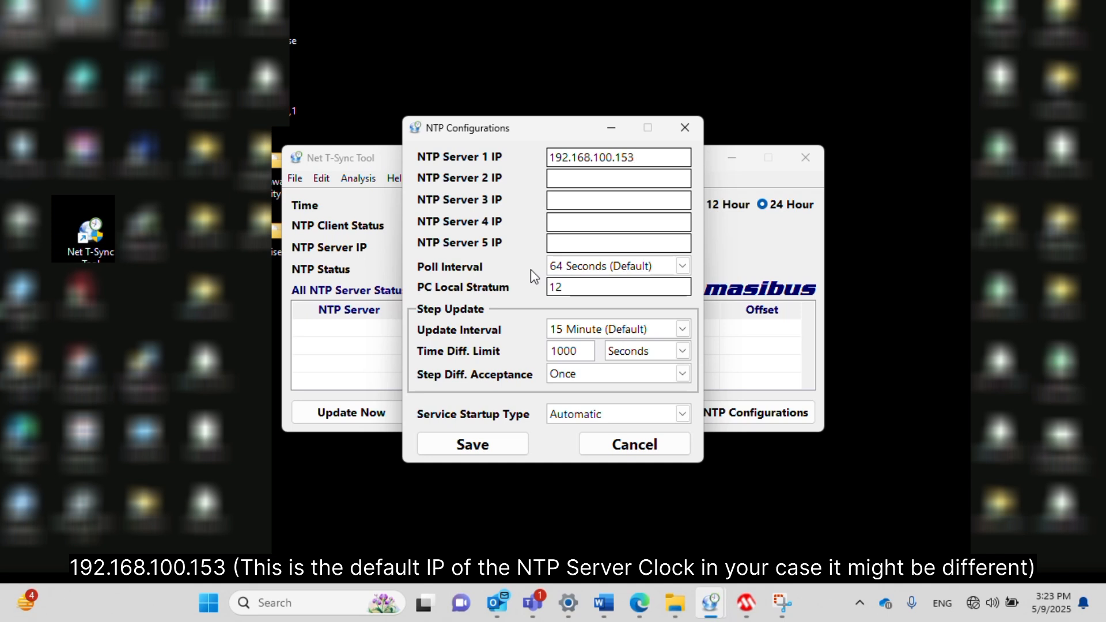
# Pick 8 Seconds from the Poll Interval dropdown in NTP Configurations.
pyautogui.click(680, 266)
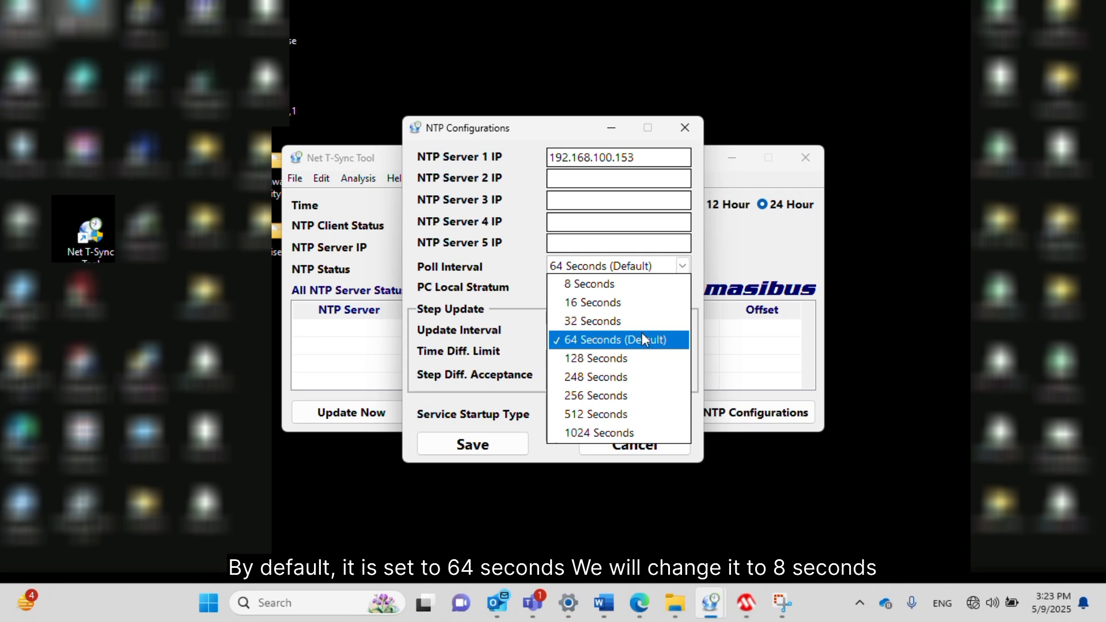
pyautogui.click(635, 296)
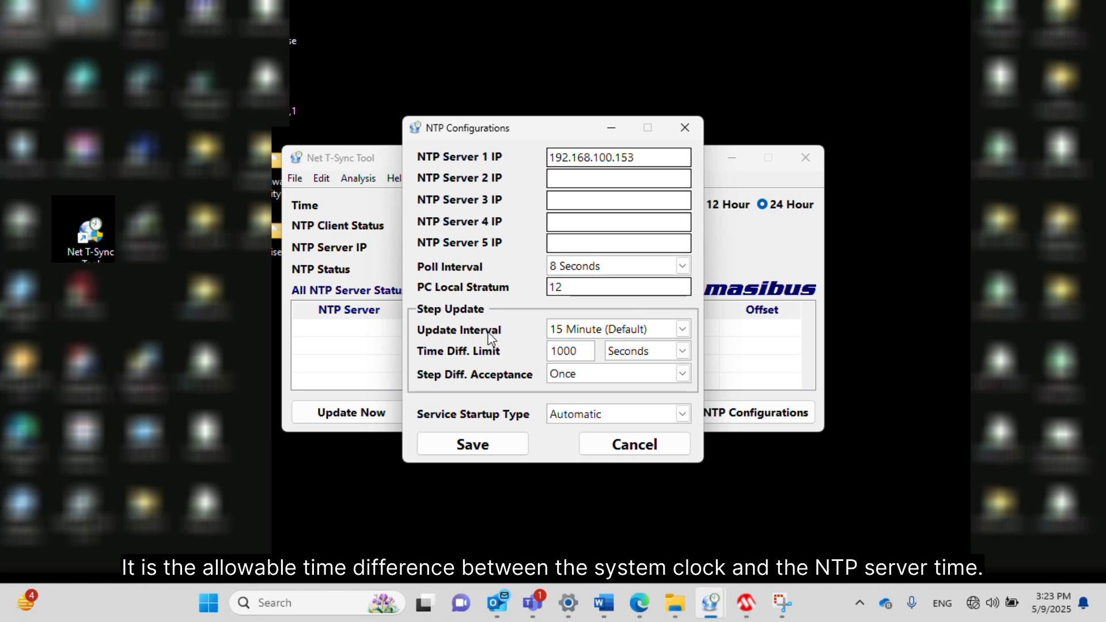
# Change the step Update Interval from 15 to 05 Minute.
pyautogui.click(684, 331)
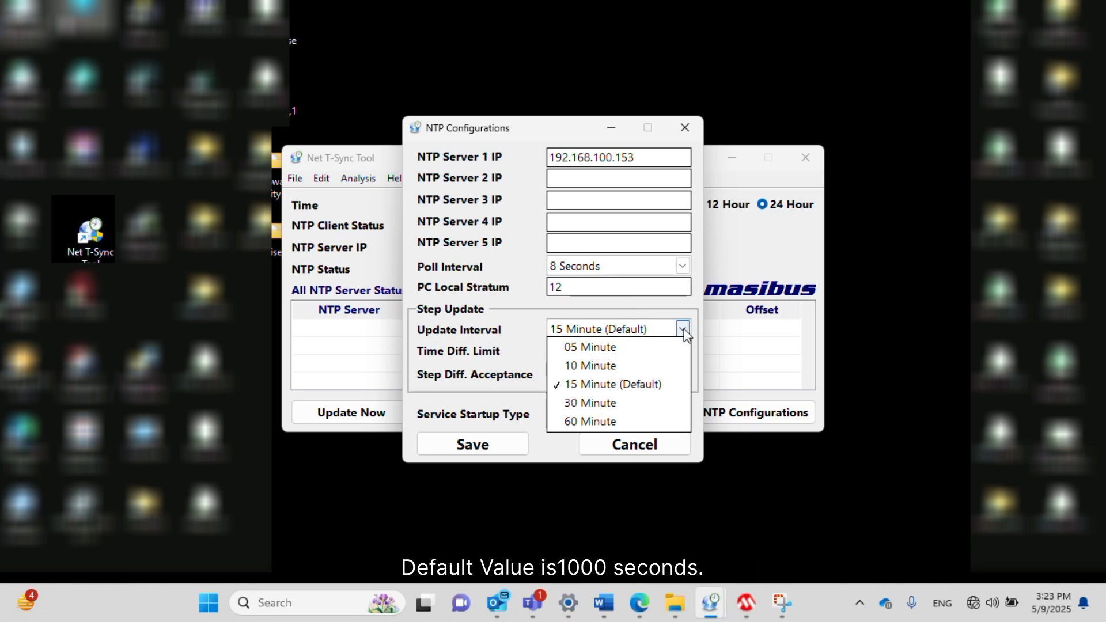
pyautogui.click(649, 348)
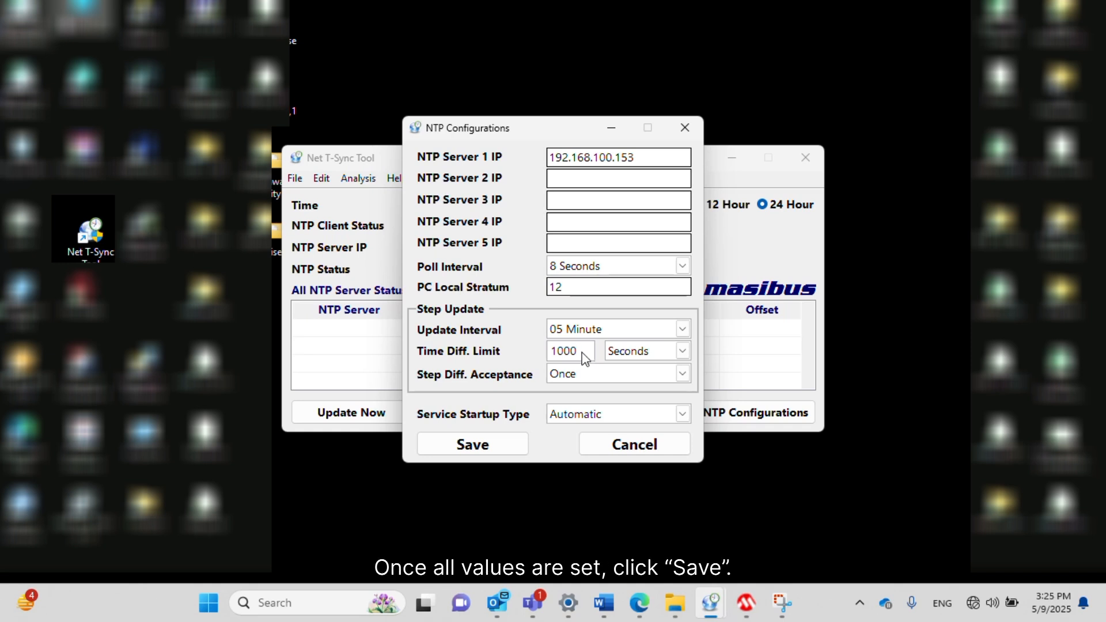
# Save the updated NTP configuration settings.
pyautogui.click(490, 451)
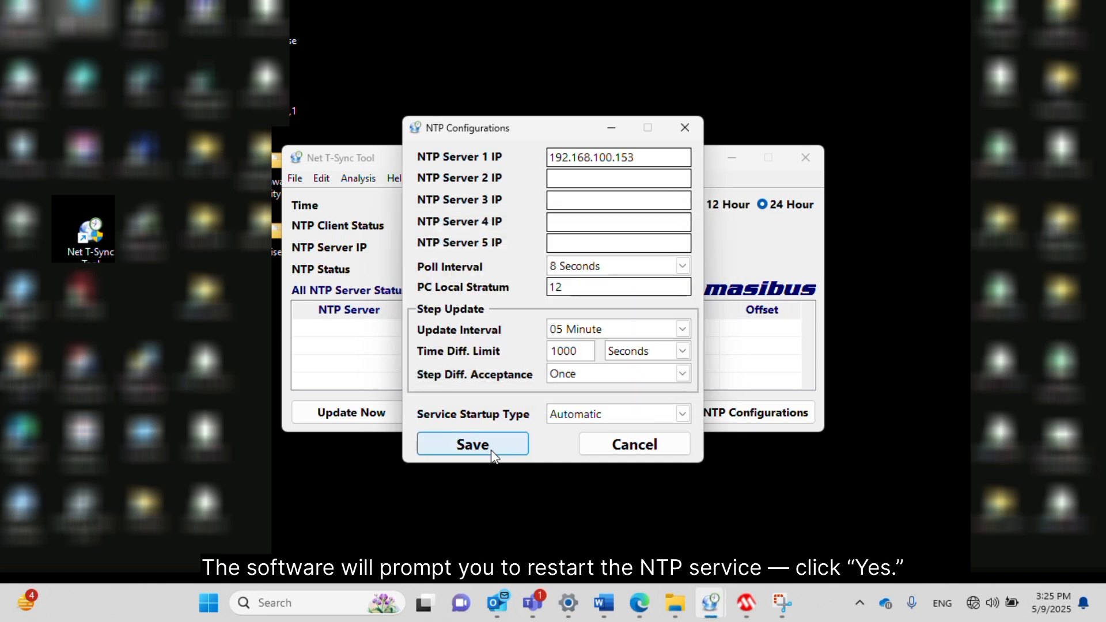
pyautogui.click(492, 451)
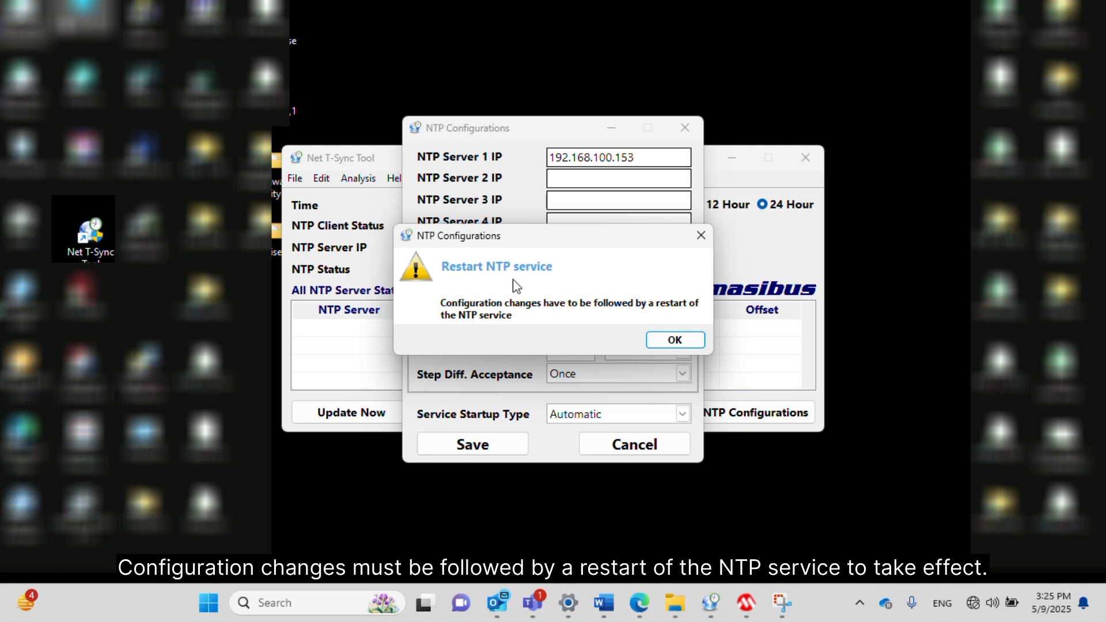
# Acknowledge the restart notice and start the NTP service with the new settings.
pyautogui.click(675, 340)
pyautogui.click(475, 412)
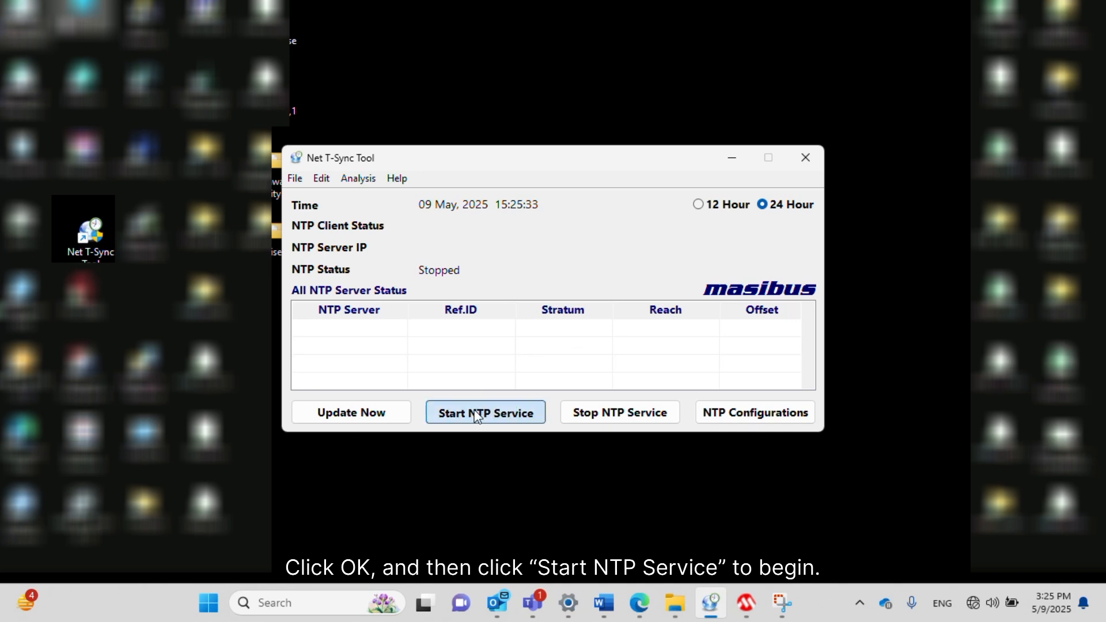